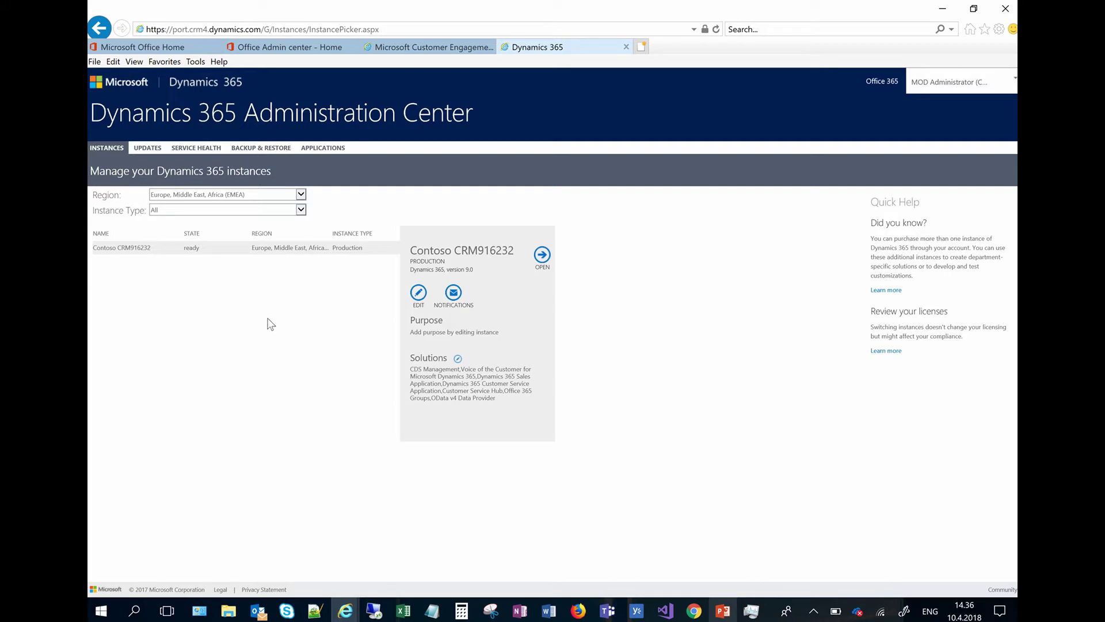
Step: Open the management page of the Portal Add-On application
{"action": "left_click", "coordinate": [329, 149]}
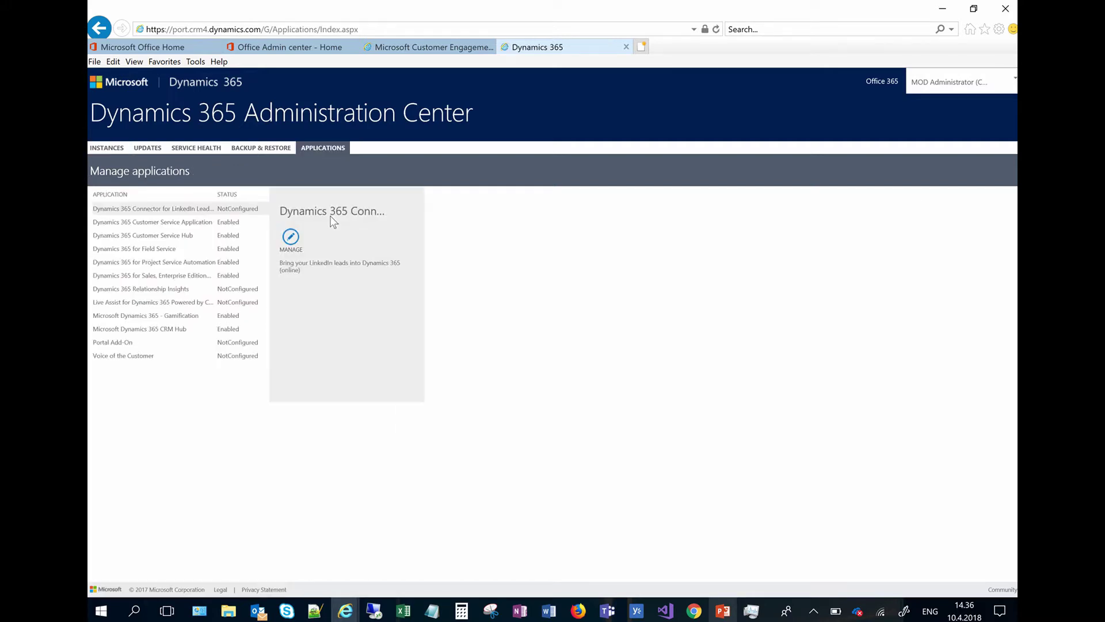
{"action": "left_click", "coordinate": [123, 346]}
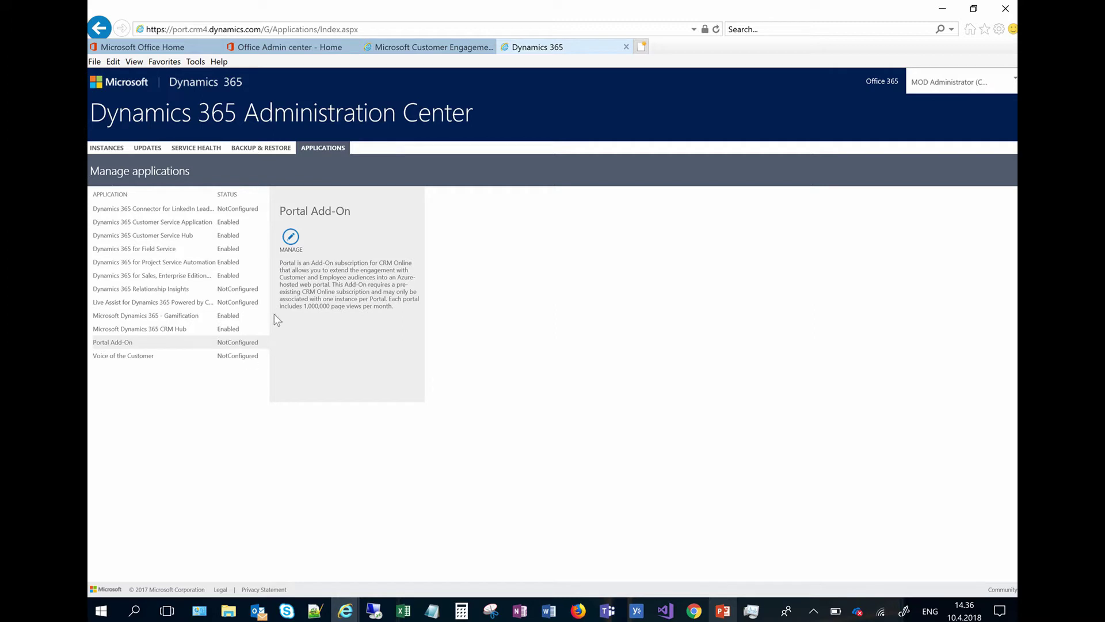
{"action": "left_click", "coordinate": [291, 237]}
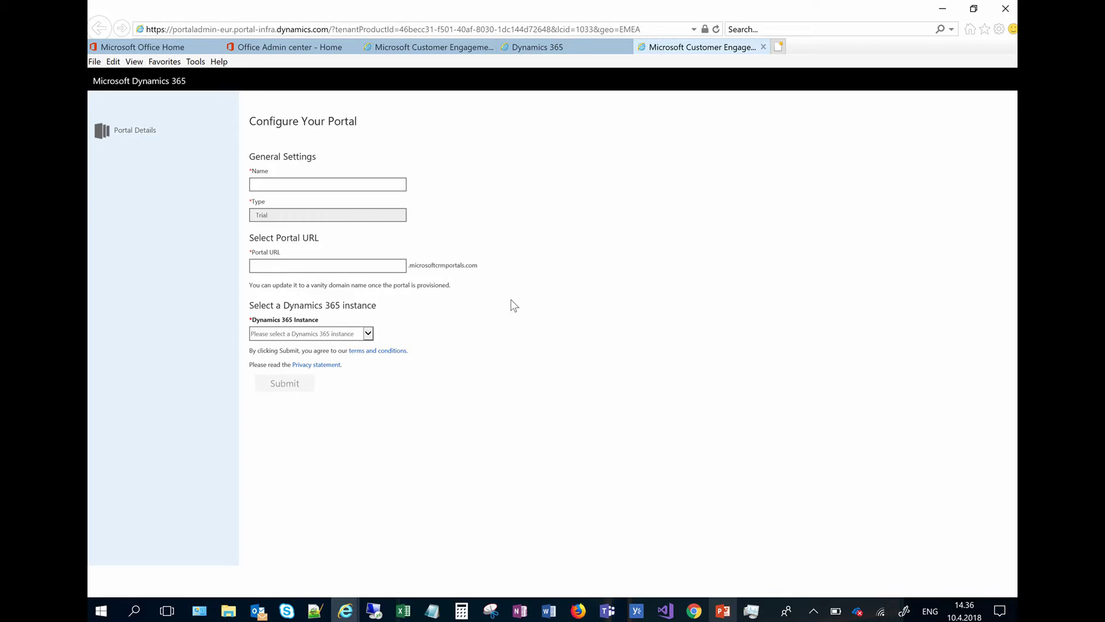
Step: Set both the portal URL prefix and the portal name to cdtestingportal10
{"action": "left_click", "coordinate": [300, 265]}
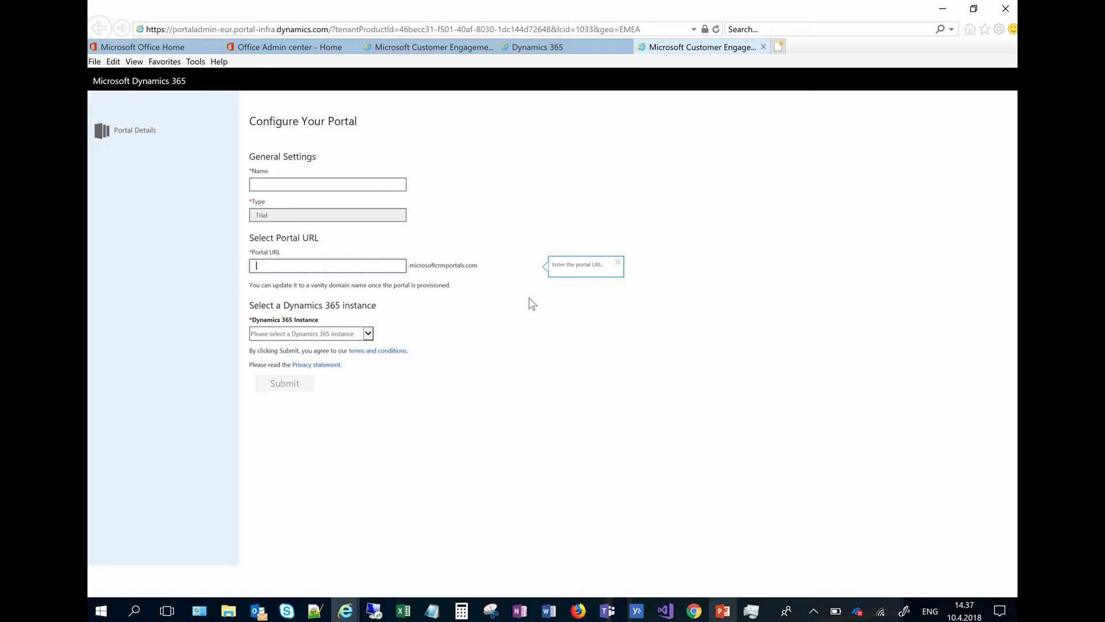
{"action": "type", "text": "co"}
{"action": "type", "text": "testingportal"}
{"action": "type", "text": "10"}
{"action": "key", "text": "Tab"}
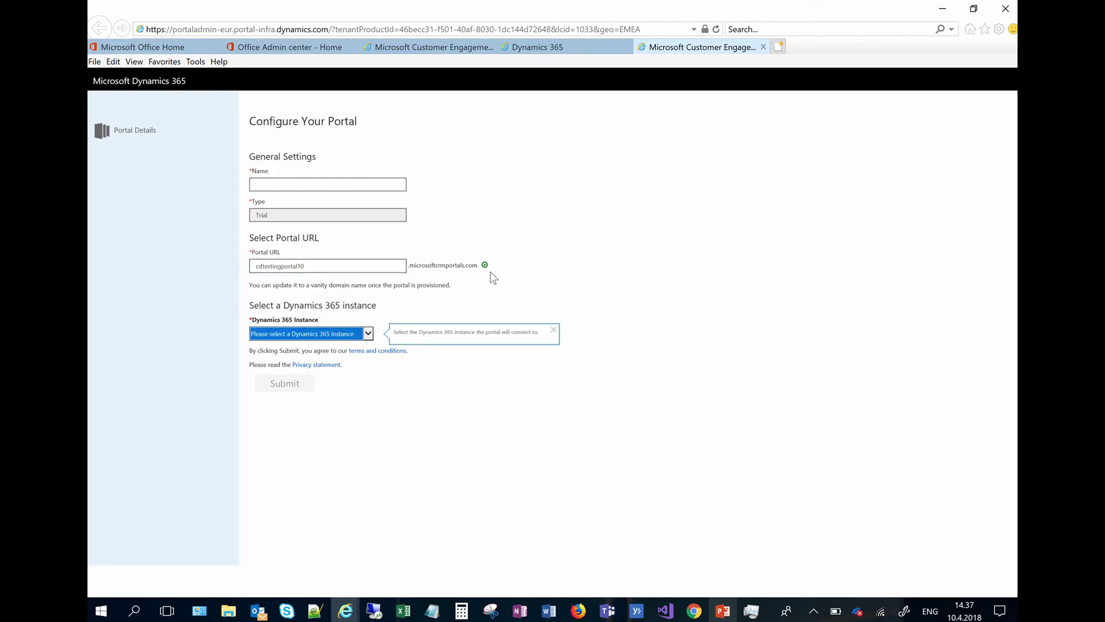
{"action": "left_click", "coordinate": [345, 184]}
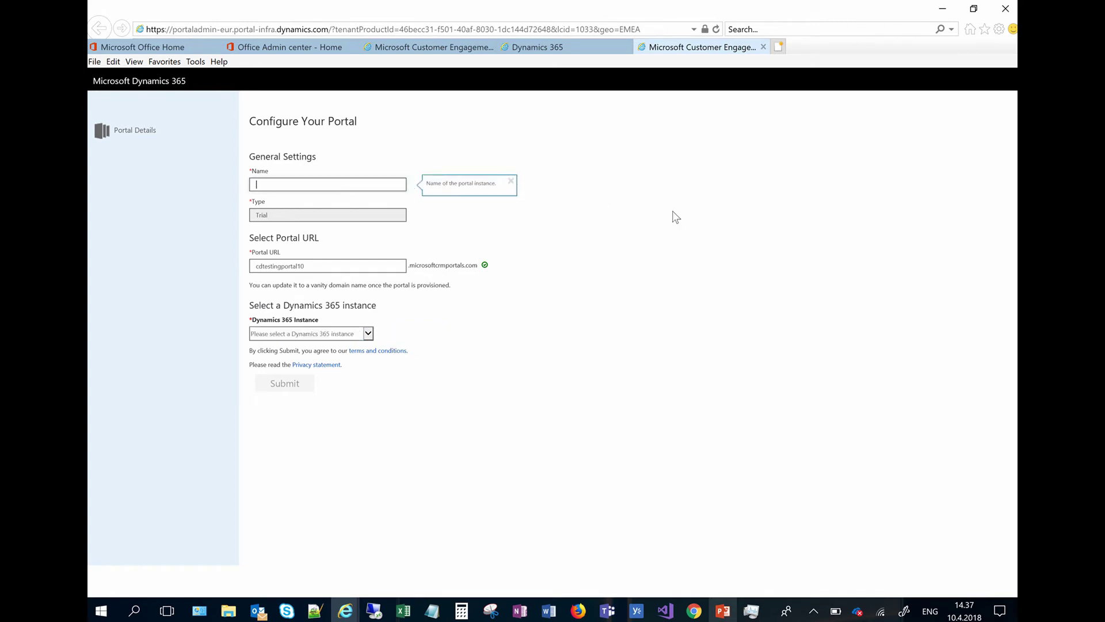
{"action": "type", "text": "cdtestingportal10"}
Step: Select the Contoso CRM916232 instance for the portal and make MOD Administrator the portal administrator
{"action": "left_click", "coordinate": [368, 333]}
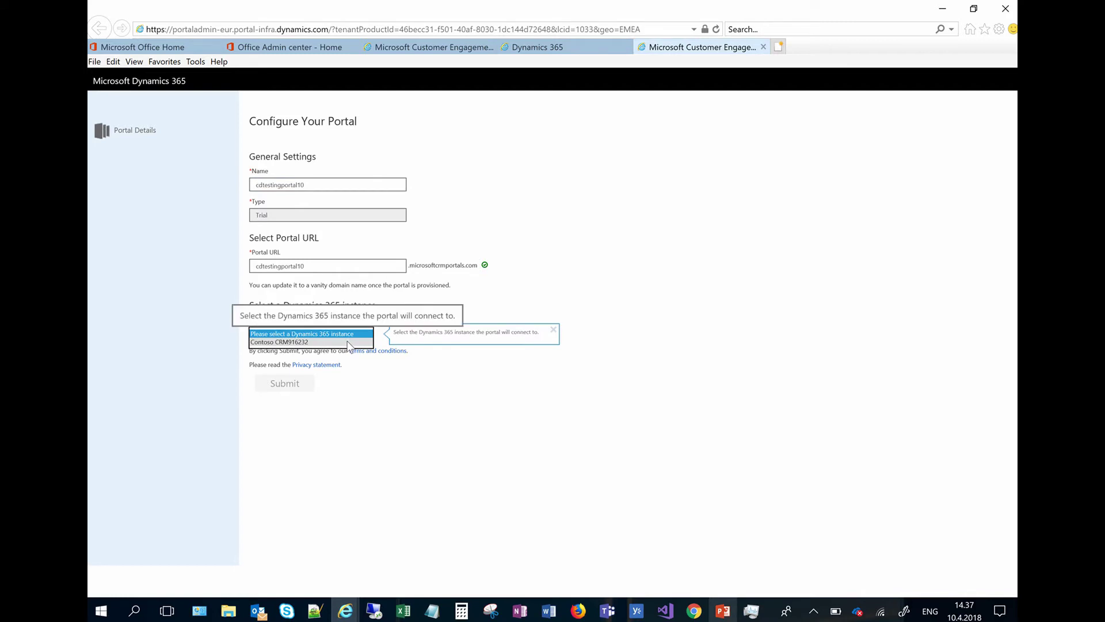
{"action": "left_click", "coordinate": [349, 343]}
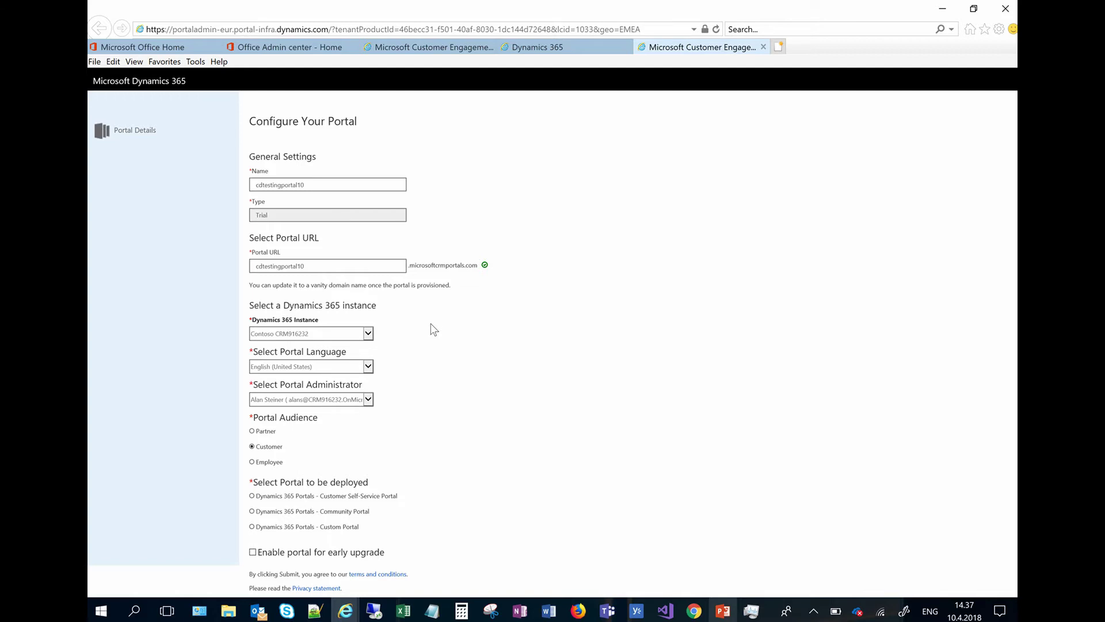
{"action": "scroll", "coordinate": [433, 330], "scroll_direction": "down", "scroll_amount": 1}
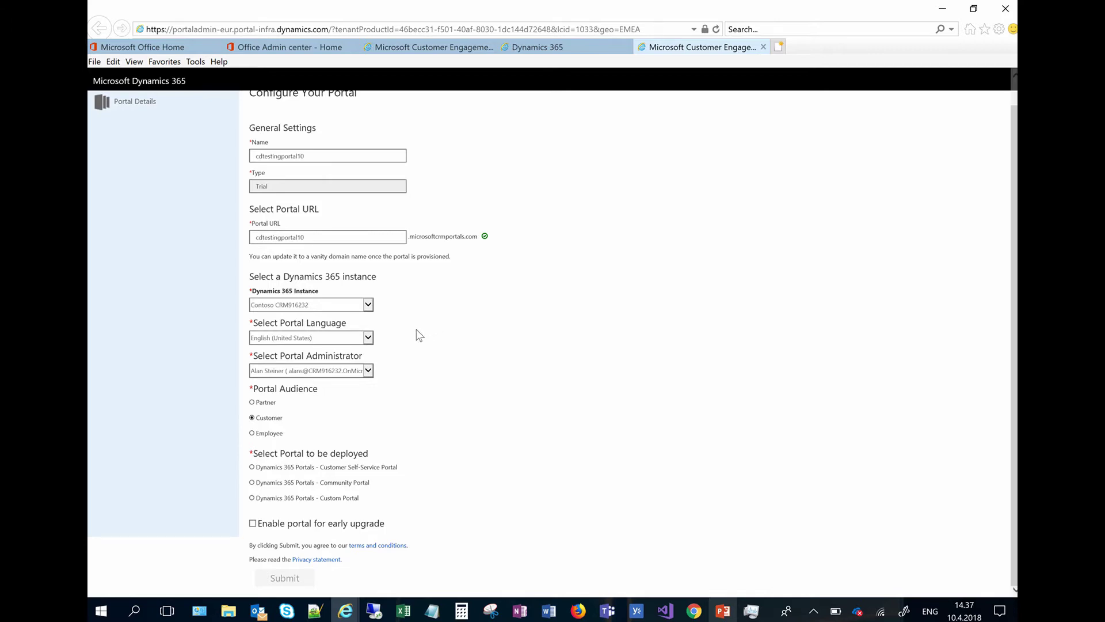
{"action": "left_click", "coordinate": [368, 371]}
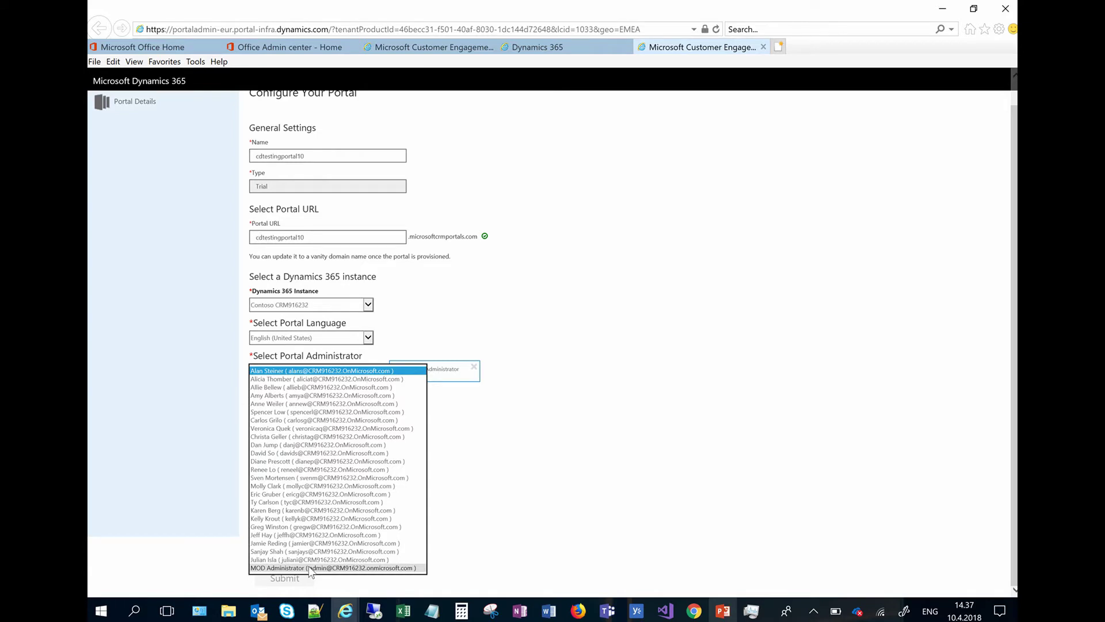
{"action": "left_click", "coordinate": [311, 568]}
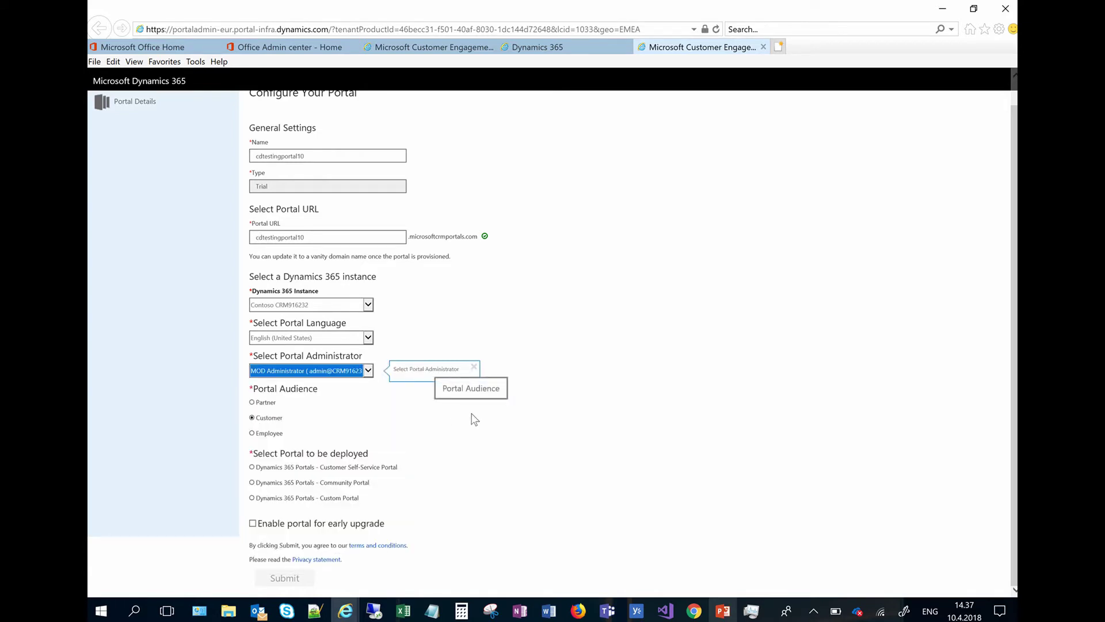
{"action": "left_click", "coordinate": [473, 420]}
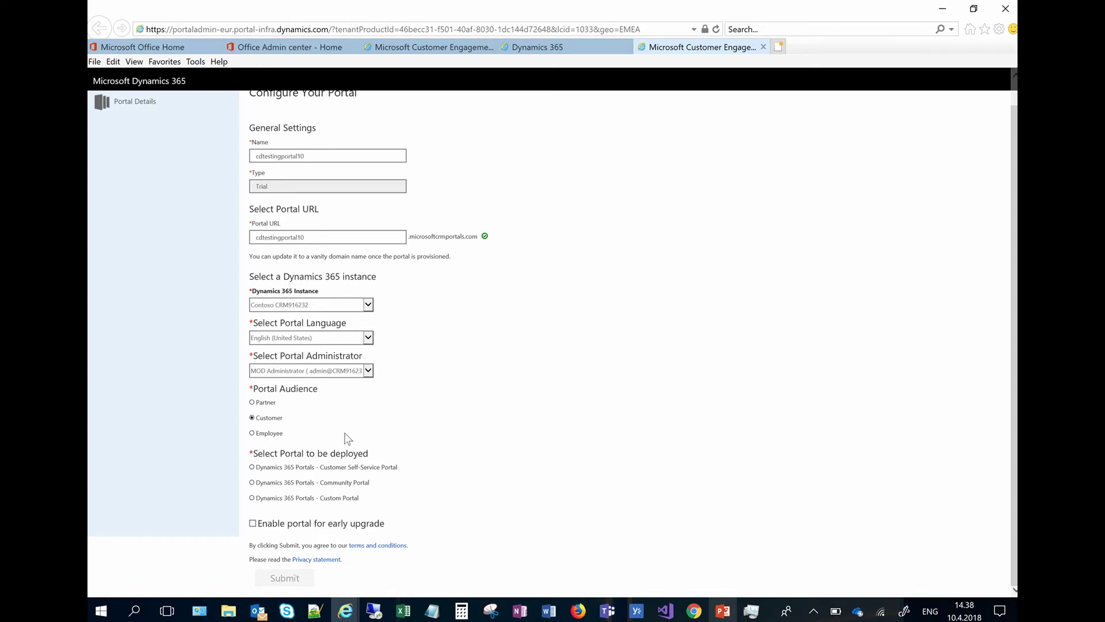
Step: Choose the Community Portal for deployment and set the portal audience to Partner
{"action": "left_click", "coordinate": [281, 484]}
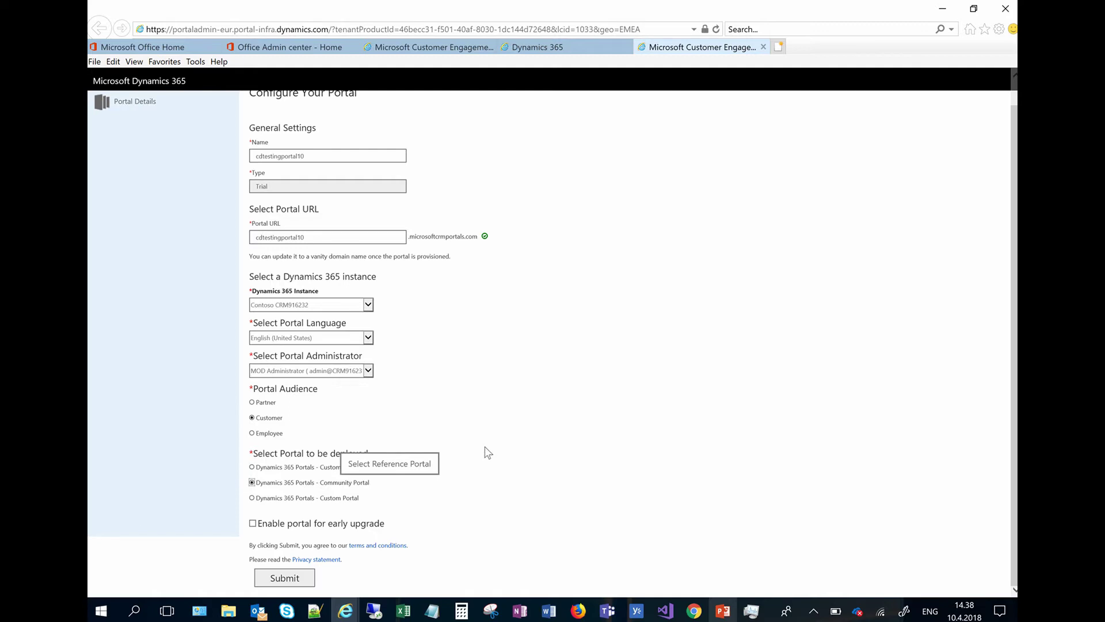
{"action": "left_click", "coordinate": [271, 403]}
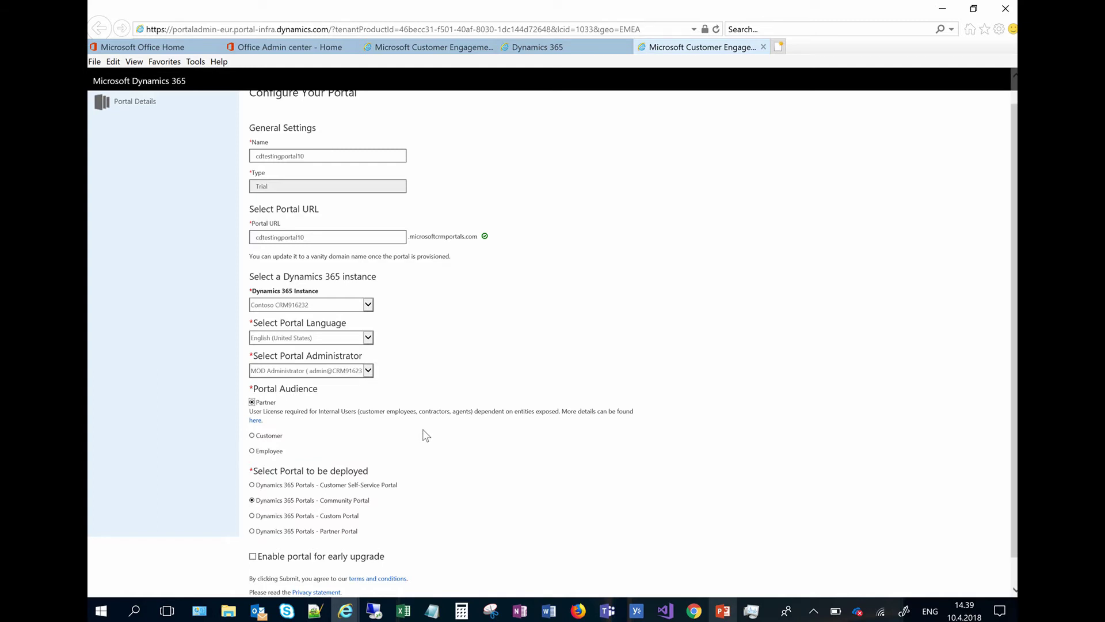
{"action": "scroll", "coordinate": [426, 436], "scroll_direction": "down", "scroll_amount": 1}
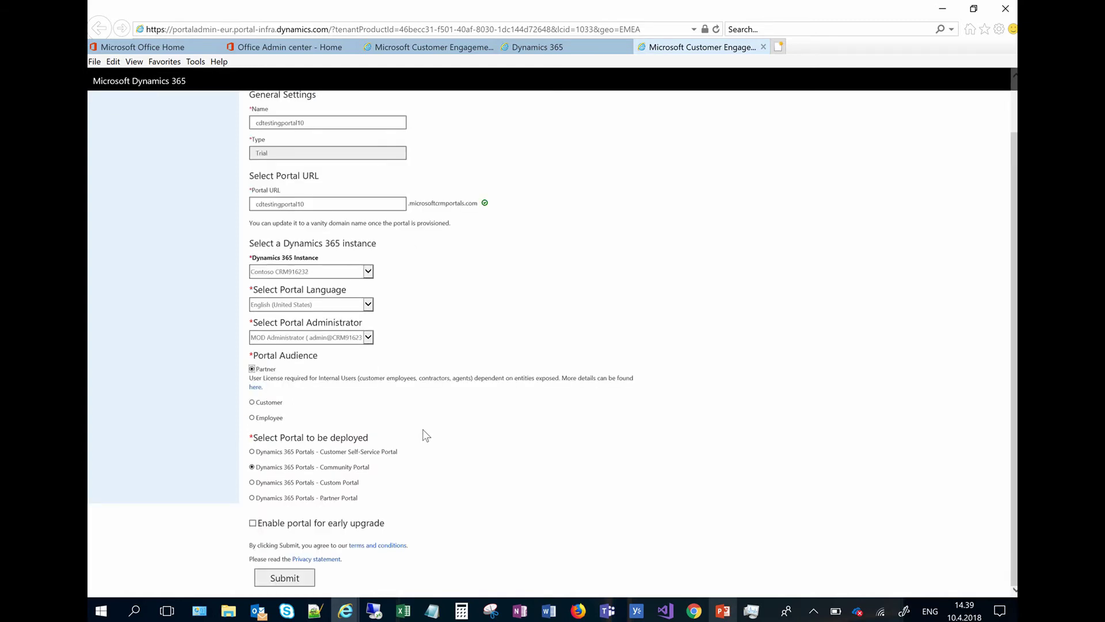
Step: Submit the portal configuration, accept the terms of service and open the request status page
{"action": "left_click", "coordinate": [283, 581]}
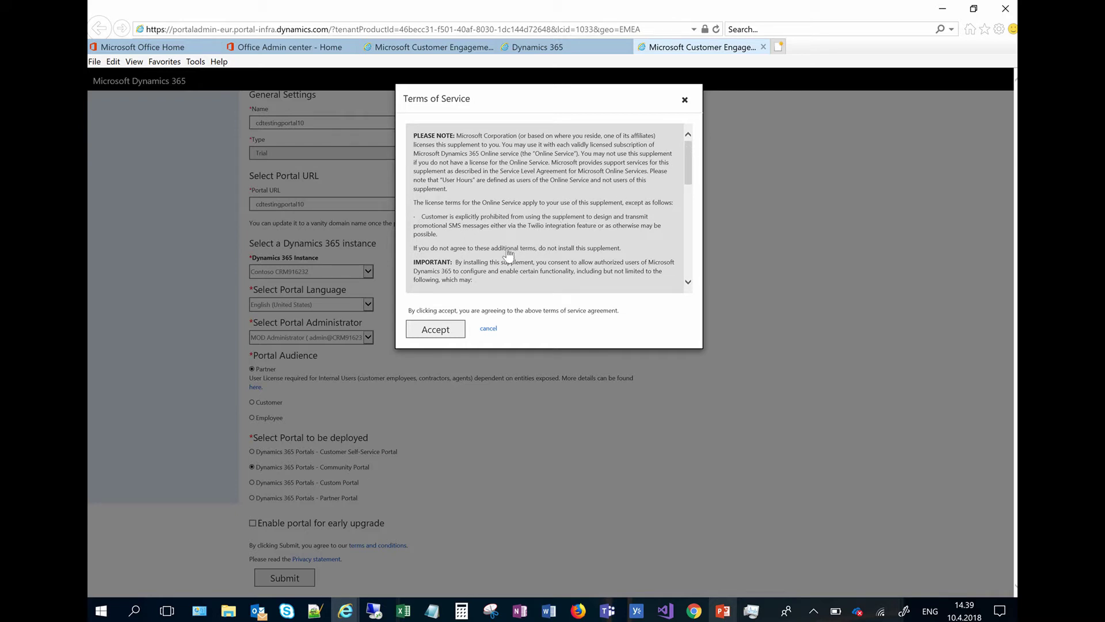
{"action": "left_click", "coordinate": [437, 332]}
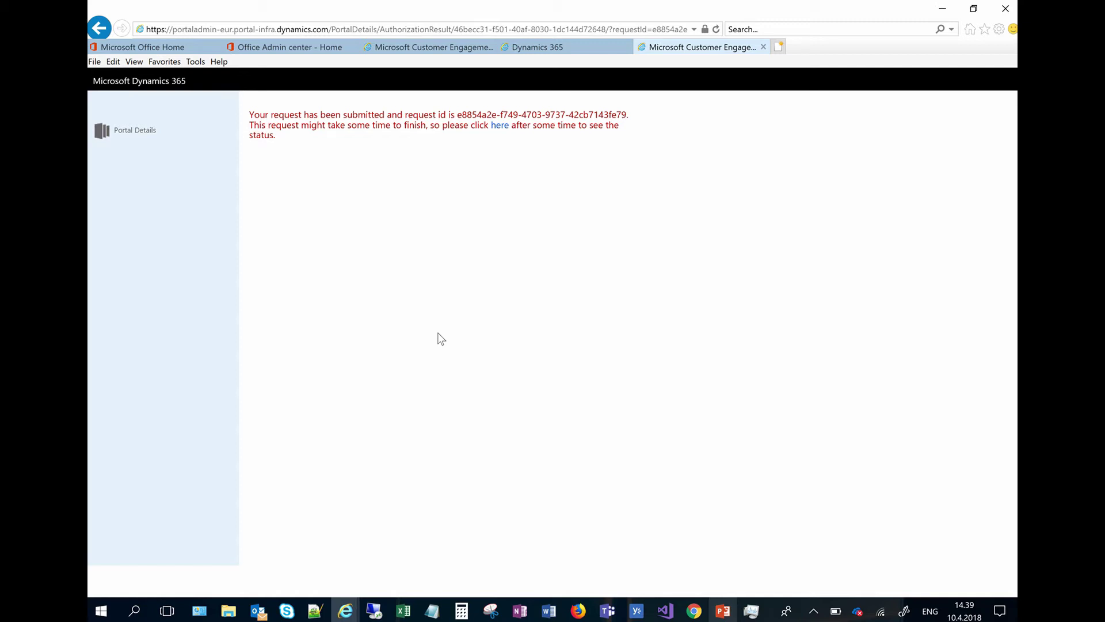
{"action": "left_click", "coordinate": [500, 128]}
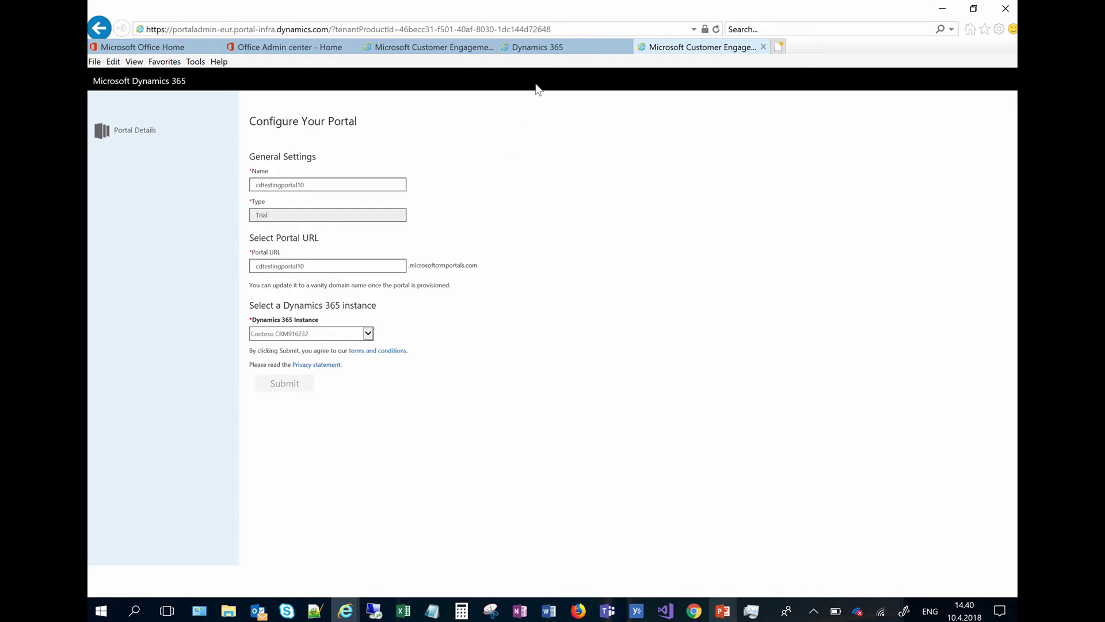
Step: Open the solution management list of the Contoso CRM916232 instance in the Dynamics 365 Administration Center
{"action": "left_click", "coordinate": [562, 52]}
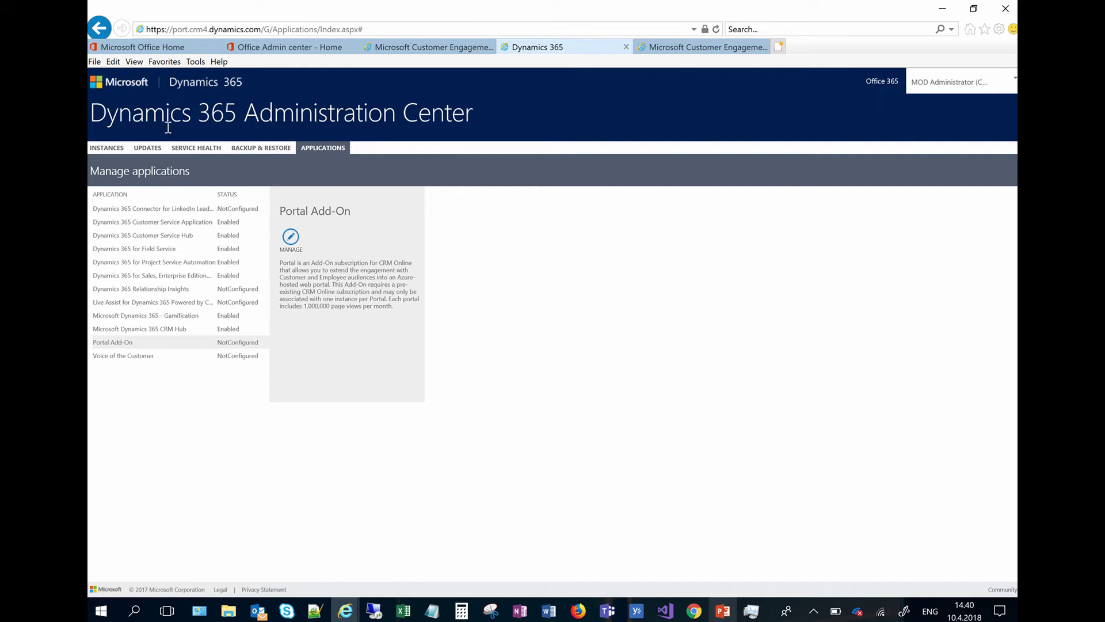
{"action": "left_click", "coordinate": [109, 149]}
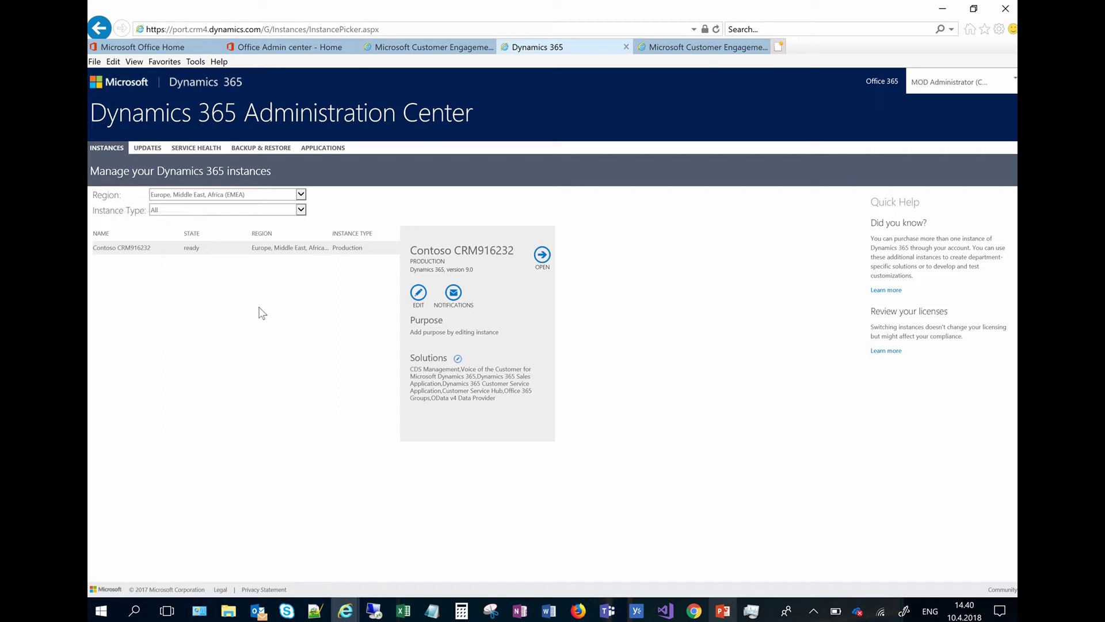
{"action": "left_click", "coordinate": [458, 359]}
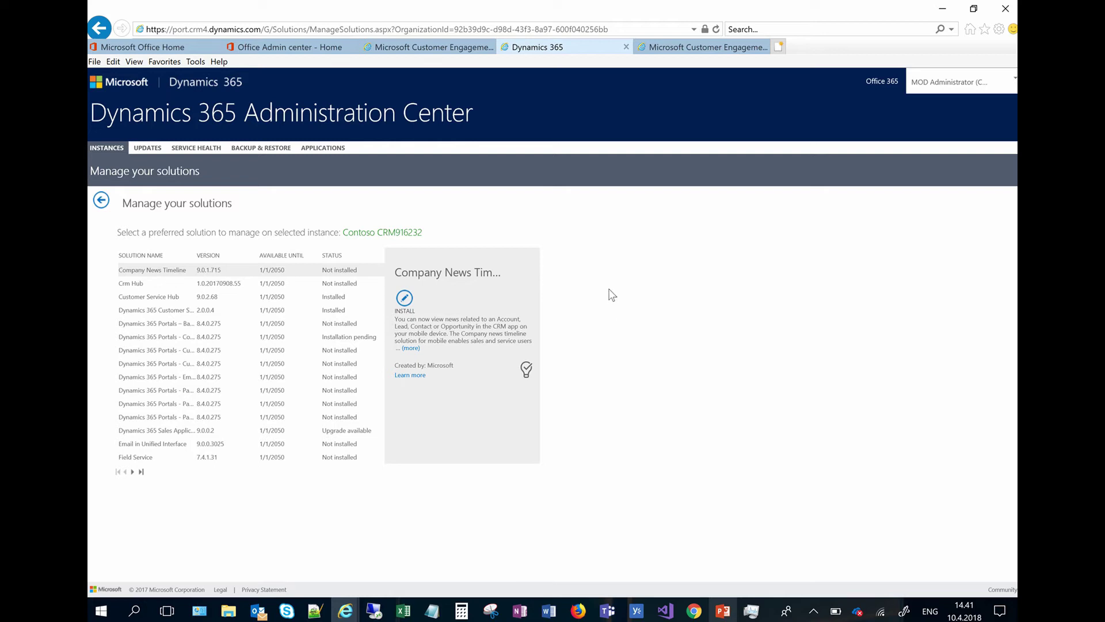
{"action": "mouse_move", "coordinate": [536, 2]}
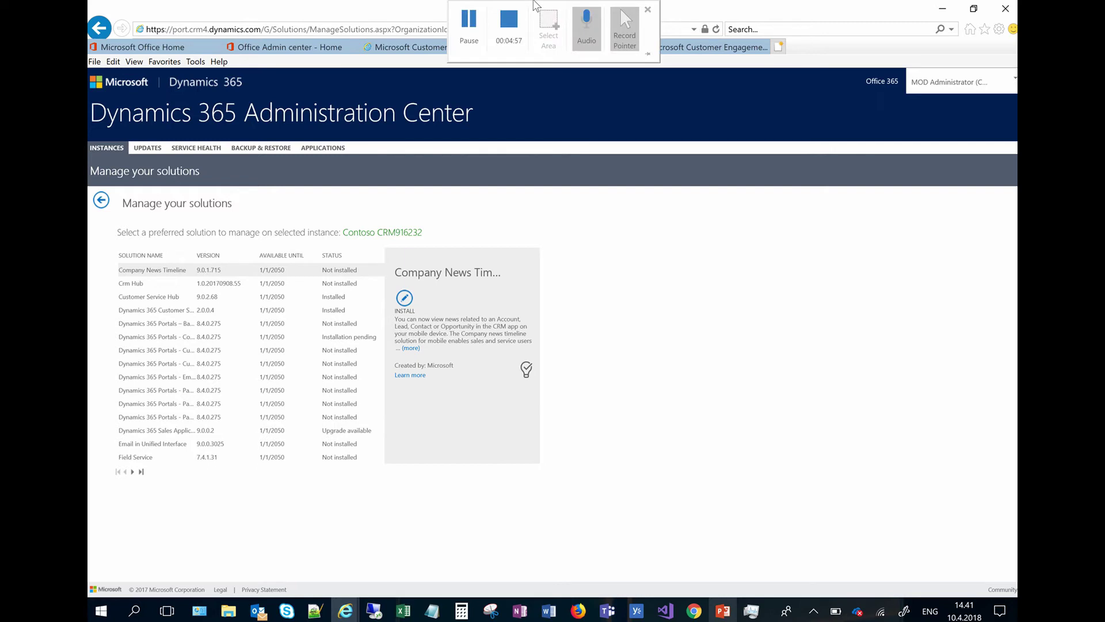
{"action": "left_click", "coordinate": [473, 29]}
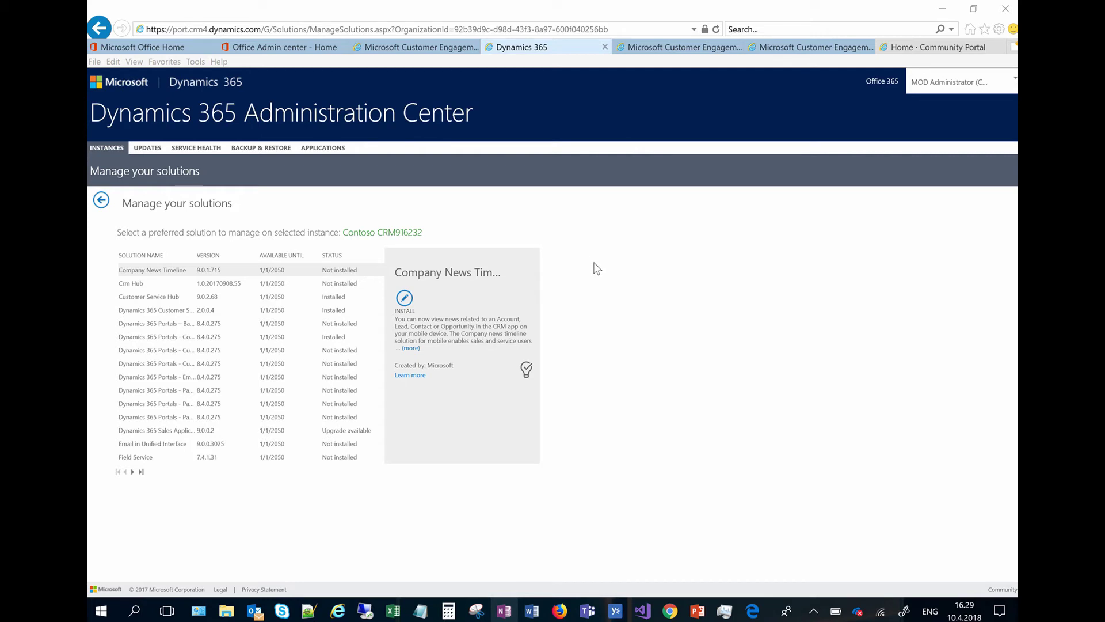
Step: Check the Community Portal solution's entry and the cdtestingportal10 entry among the managed applications
{"action": "left_click", "coordinate": [176, 337]}
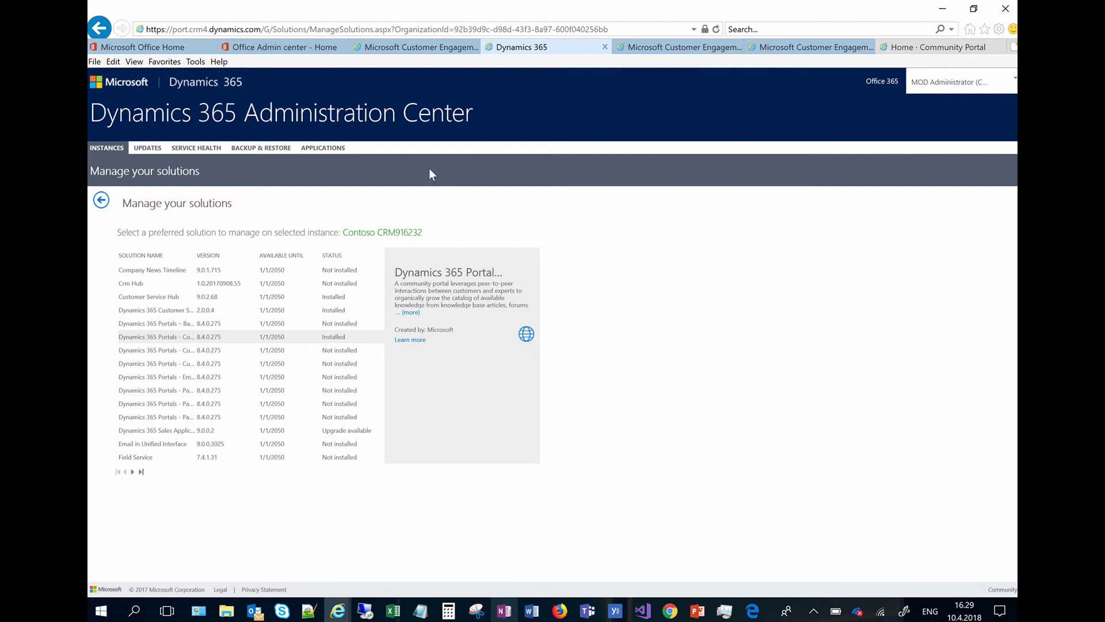
{"action": "left_click", "coordinate": [335, 151]}
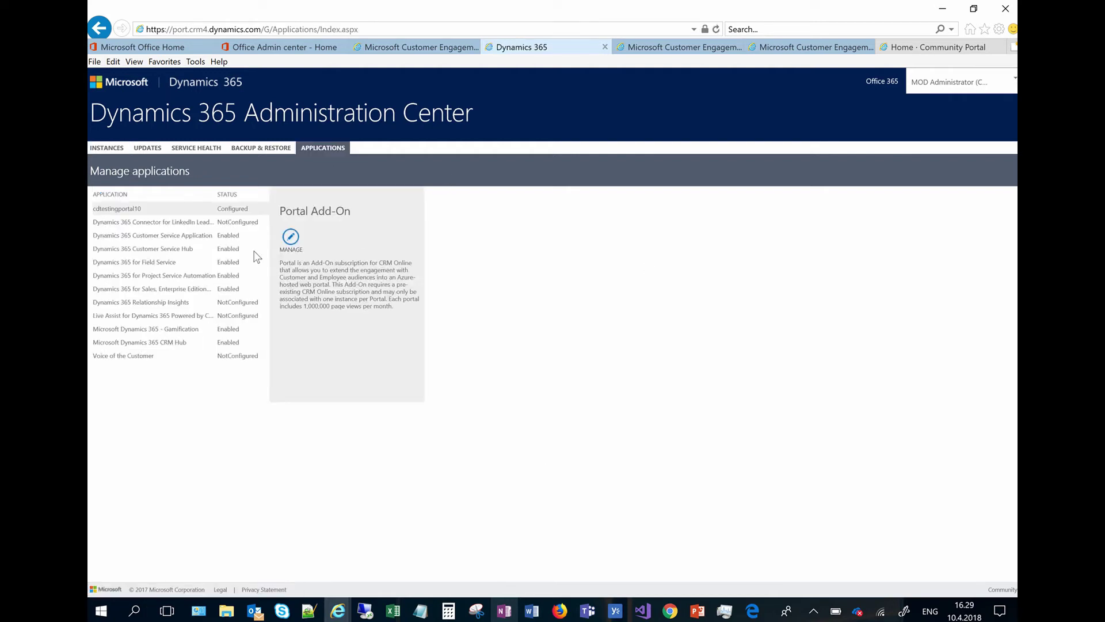
{"action": "left_click_drag", "start_coordinate": [102, 211], "coordinate": [101, 218]}
Step: Examine the portal details of cdtestingportal10, including the portal state options, and view the available portal actions
{"action": "left_click", "coordinate": [668, 48]}
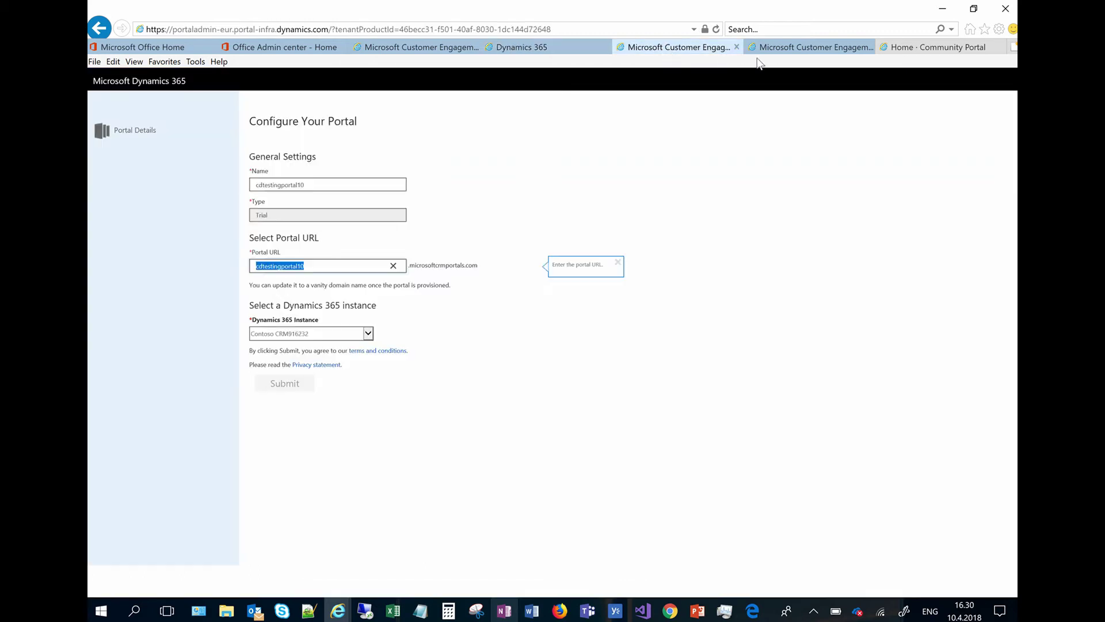
{"action": "left_click", "coordinate": [794, 48]}
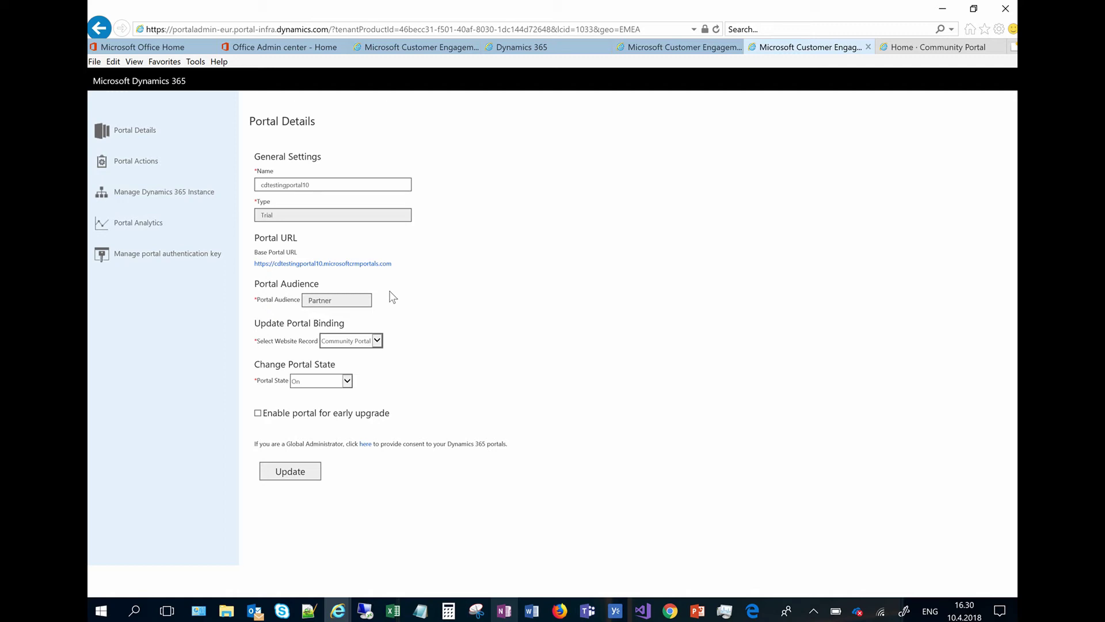
{"action": "left_click", "coordinate": [348, 382]}
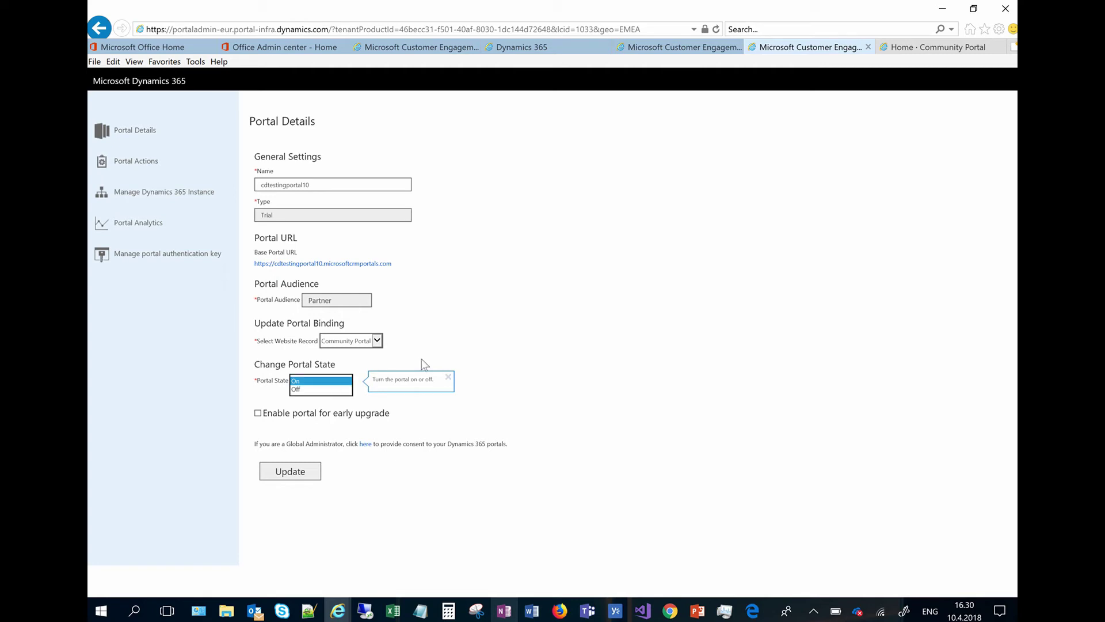
{"action": "left_click", "coordinate": [478, 338]}
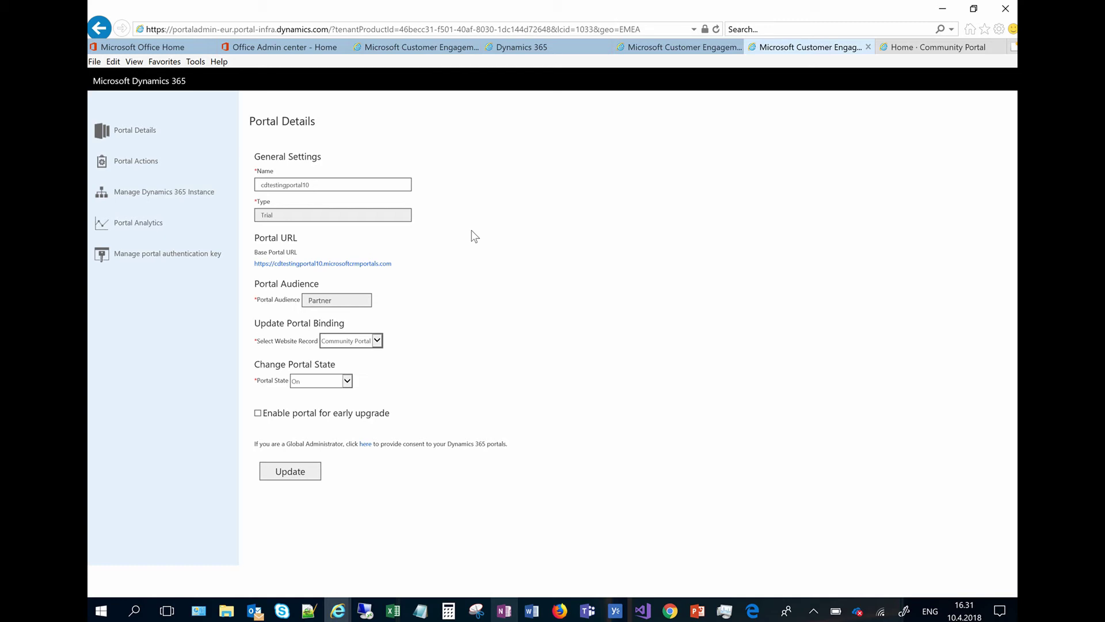
{"action": "left_click", "coordinate": [140, 162]}
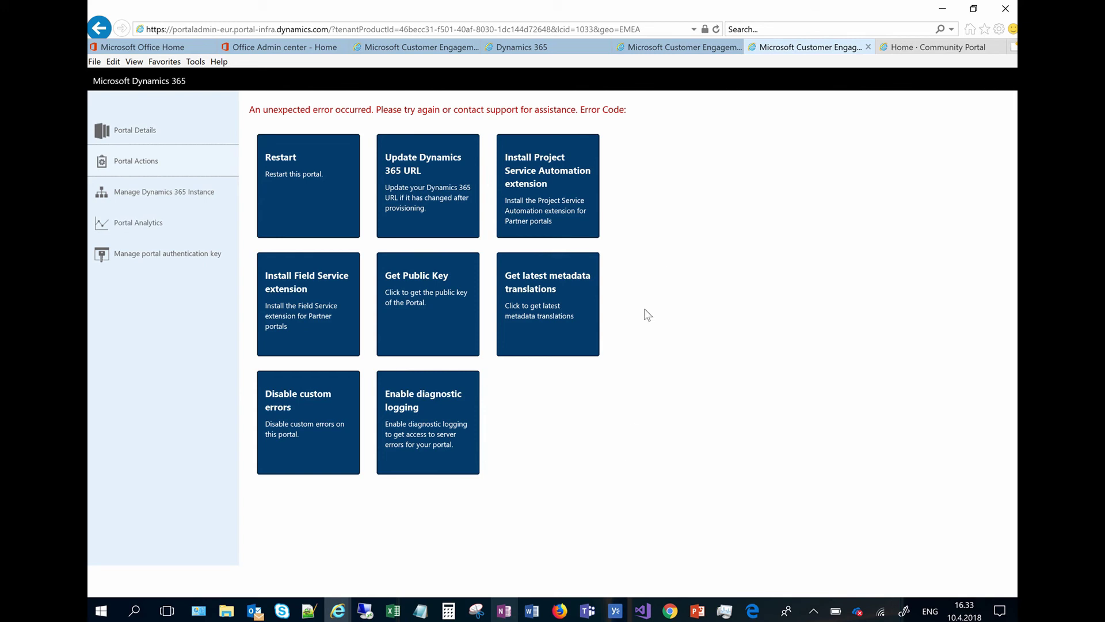
Step: Look through the whole home page of the deployed Community Portal and go to its sign-in
{"action": "left_click", "coordinate": [927, 49]}
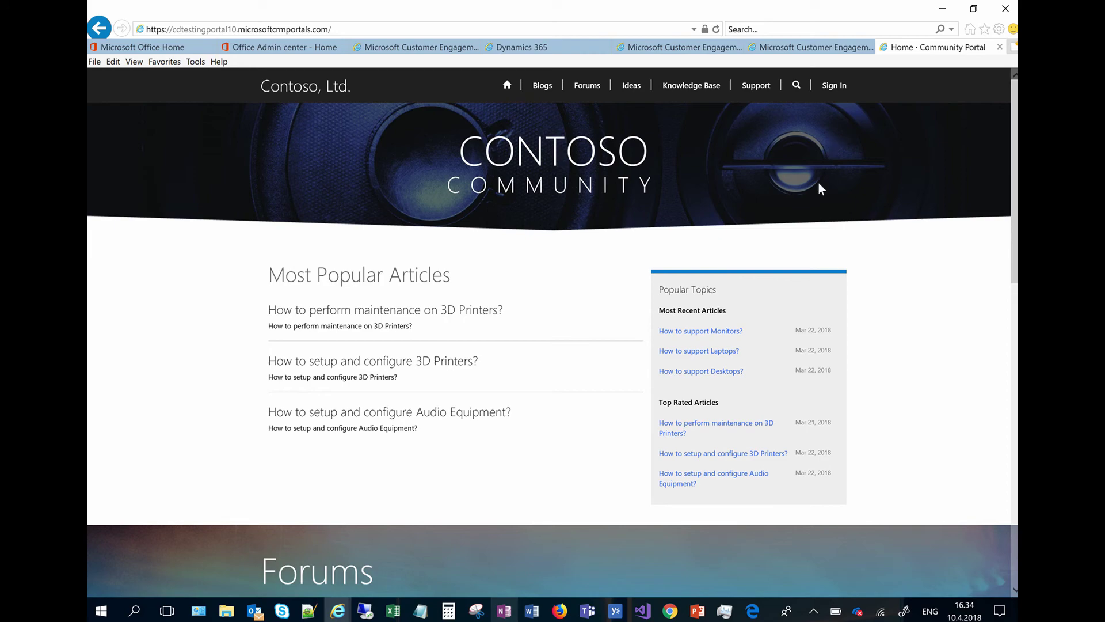
{"action": "scroll", "coordinate": [361, 315], "scroll_direction": "down", "scroll_amount": 10}
{"action": "scroll", "coordinate": [361, 315], "scroll_direction": "down", "scroll_amount": 4}
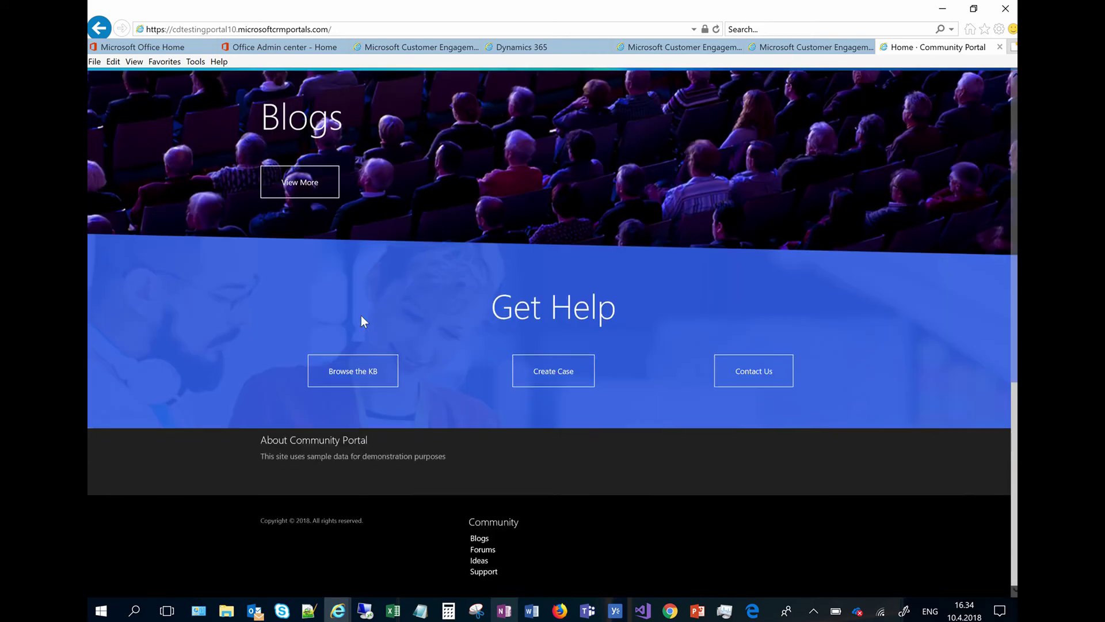
{"action": "scroll", "coordinate": [361, 316], "scroll_direction": "up", "scroll_amount": 10}
{"action": "scroll", "coordinate": [361, 316], "scroll_direction": "up", "scroll_amount": 2}
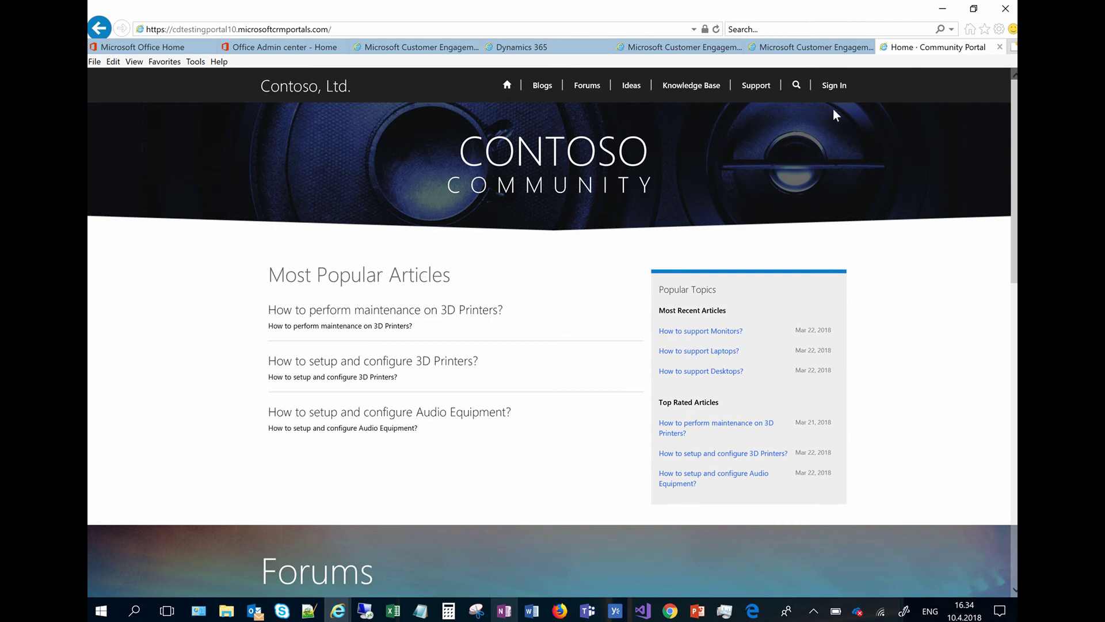
{"action": "left_click", "coordinate": [835, 87]}
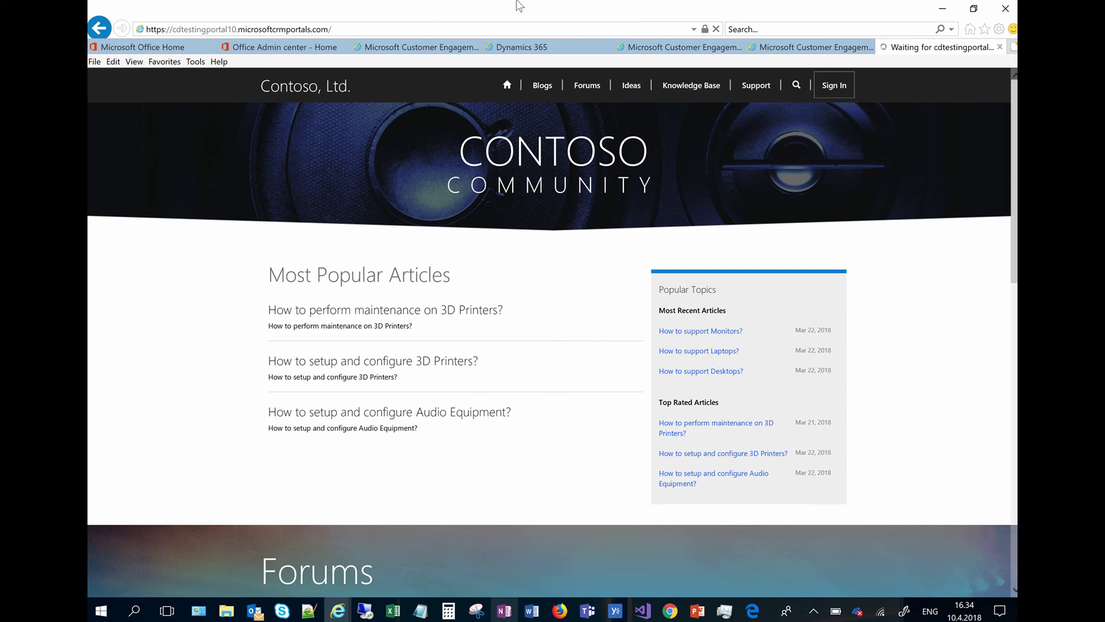
{"action": "mouse_move", "coordinate": [508, 17]}
{"action": "left_click", "coordinate": [471, 30]}
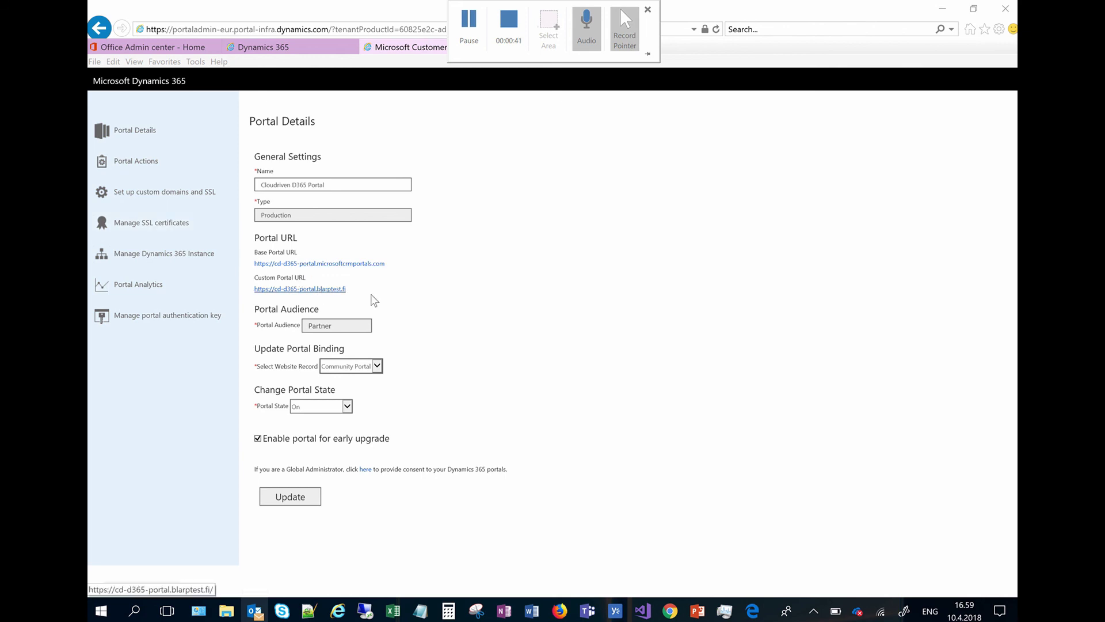
Step: Open the custom domain and SSL setup of the Cloudriven D365 Portal
{"action": "left_click", "coordinate": [172, 202]}
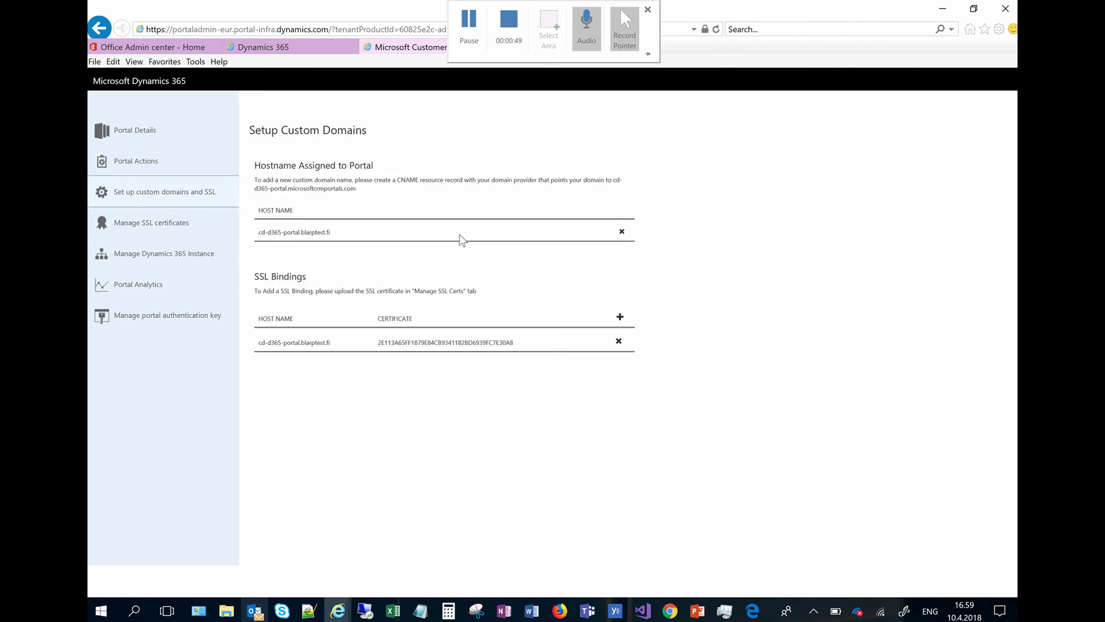